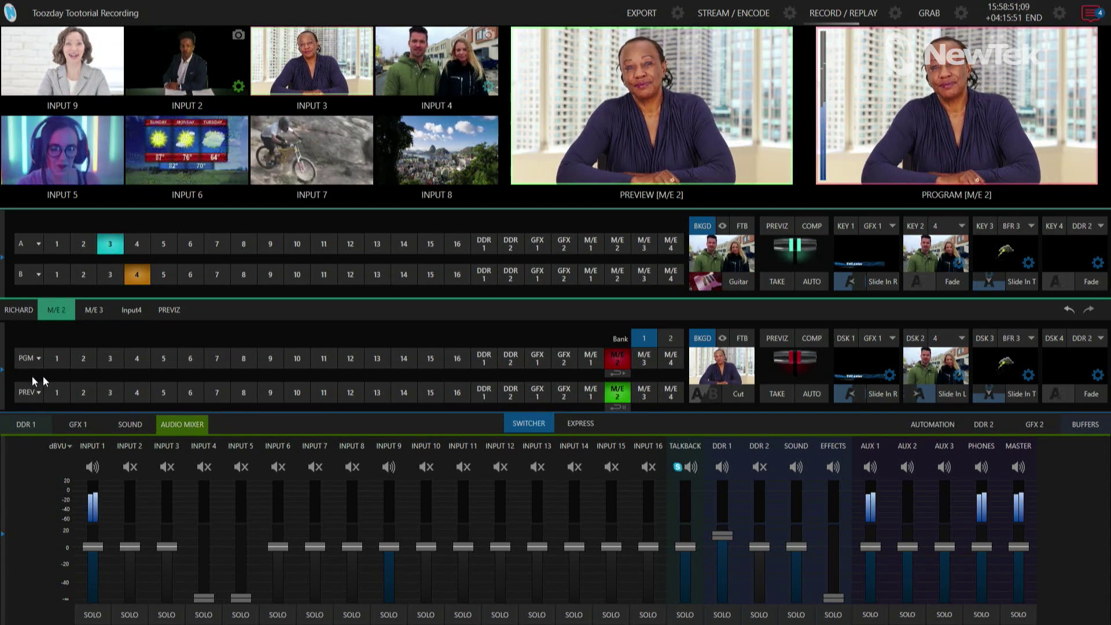
# Put M/E 2 on program and preview, and run its Guitar background transition from input 3 to input 4 and back
pyautogui.click(618, 359)
pyautogui.click(624, 394)
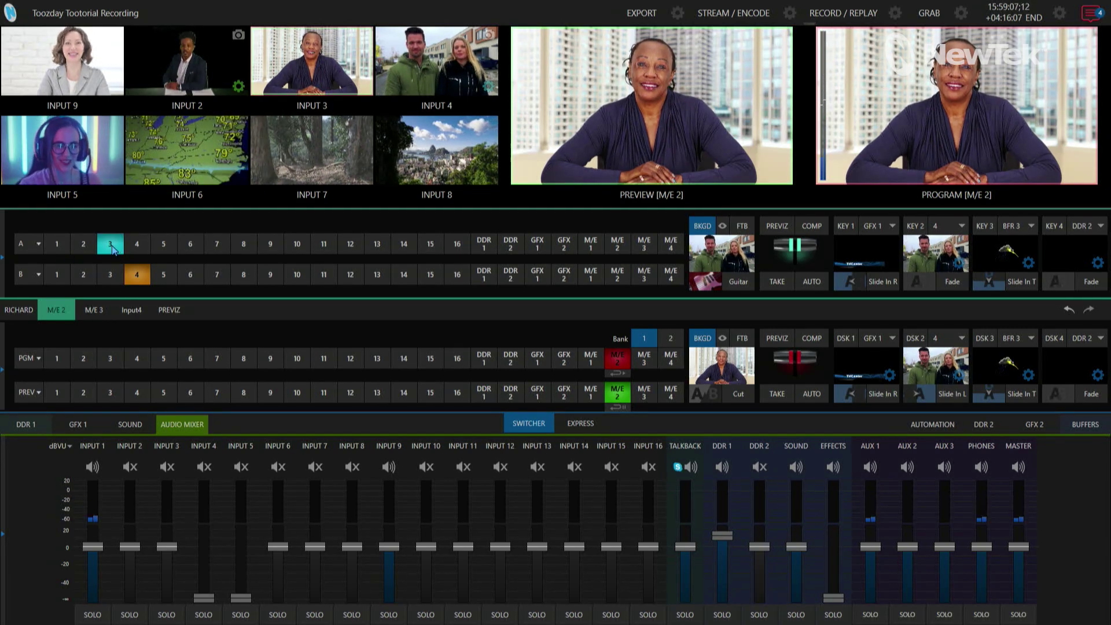
pyautogui.click(137, 275)
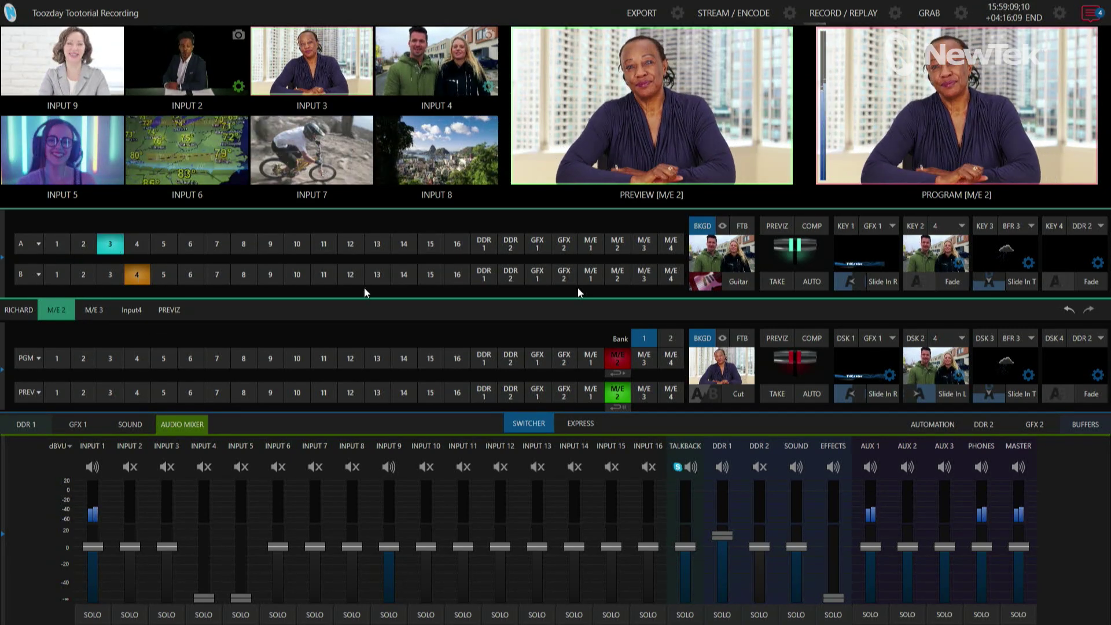
pyautogui.click(709, 282)
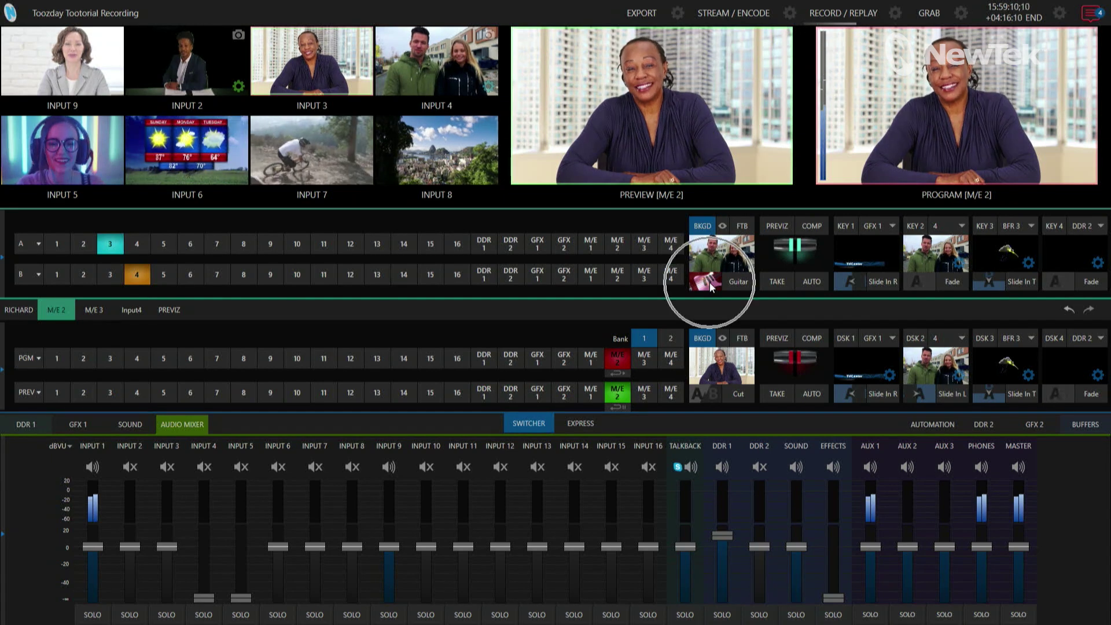
pyautogui.click(812, 280)
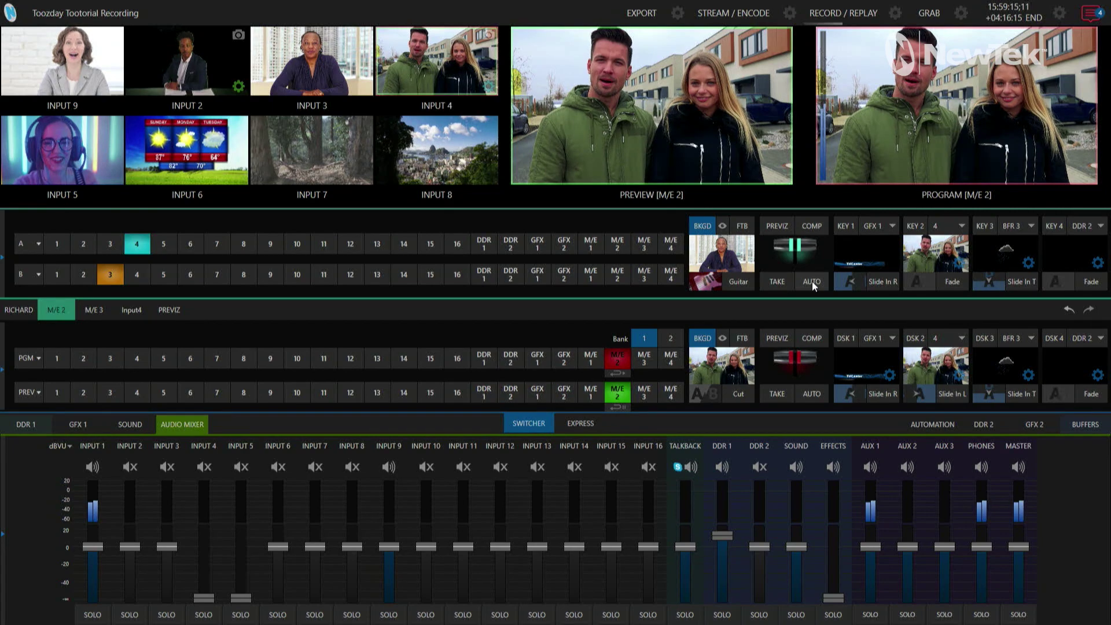
pyautogui.click(811, 281)
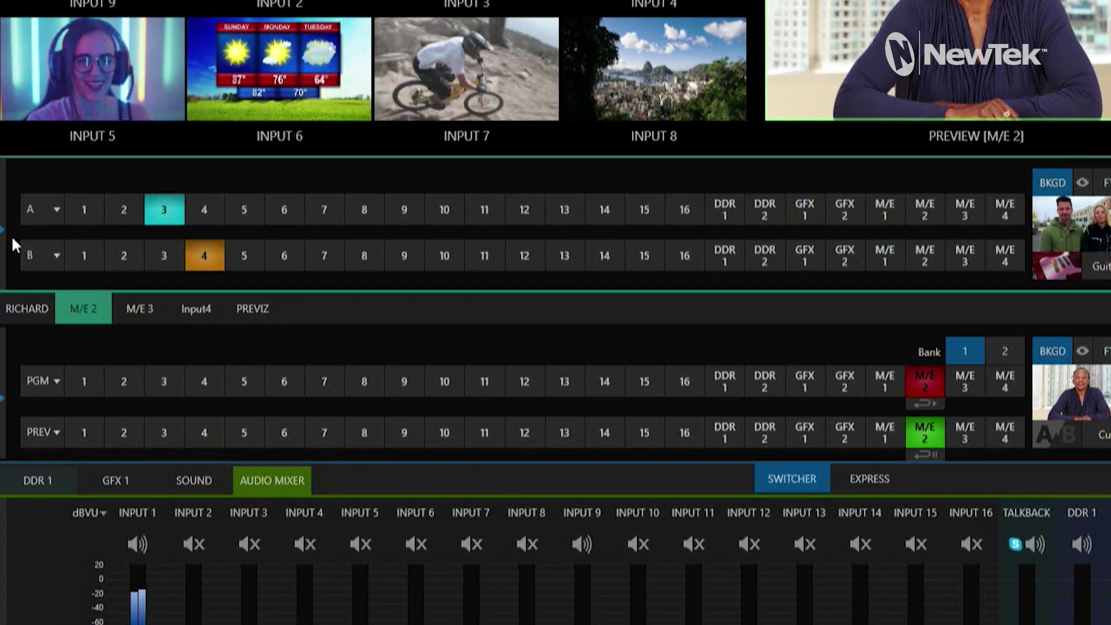
# Store the current M/E 2 setup in M/E preset slot 1 and check the options available for that preset
pyautogui.moveTo(7, 235)
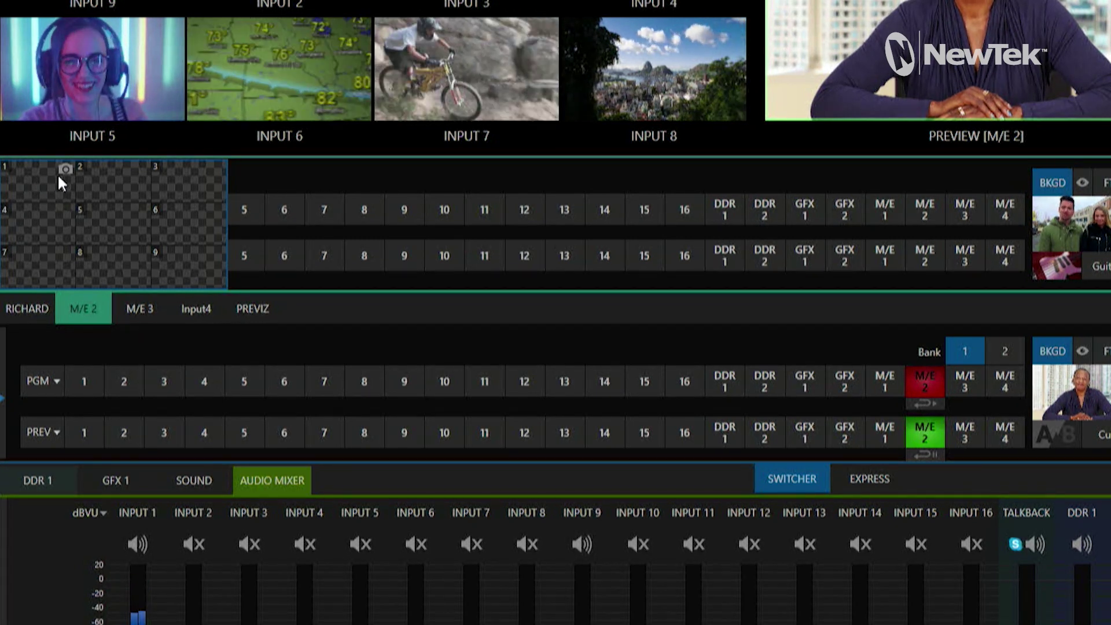
pyautogui.click(63, 171)
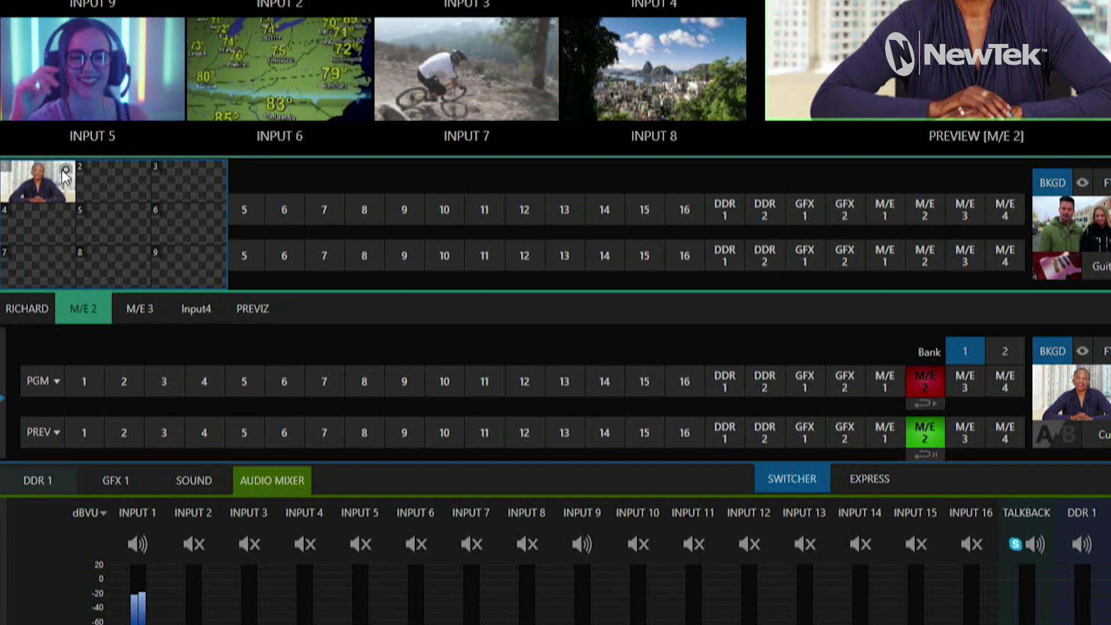
pyautogui.rightClick(36, 189)
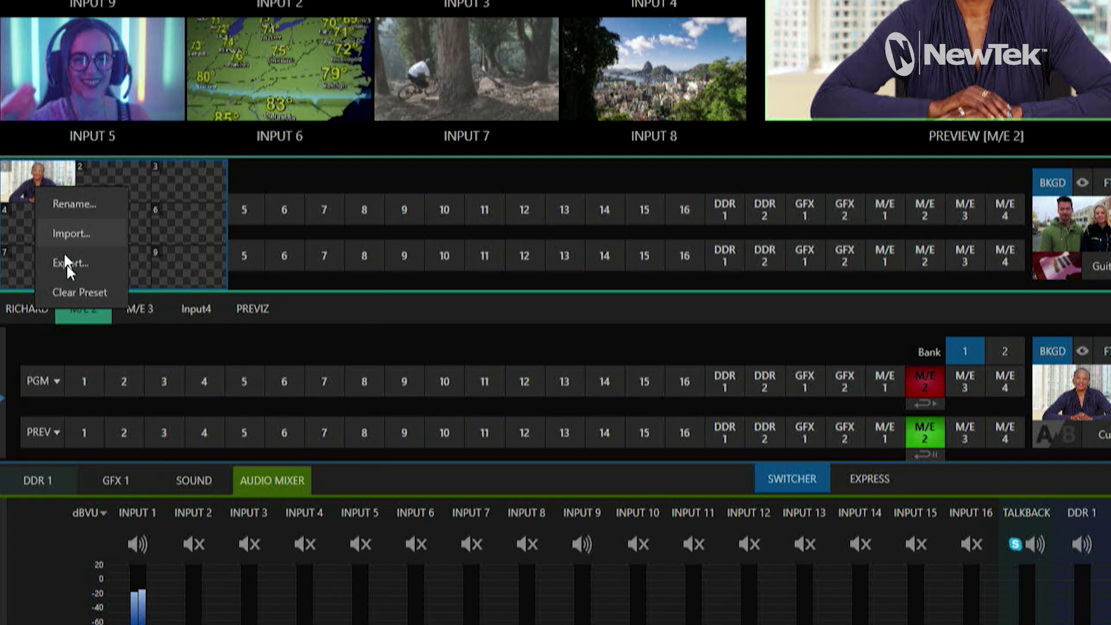
pyautogui.click(276, 171)
pyautogui.moveTo(2, 167)
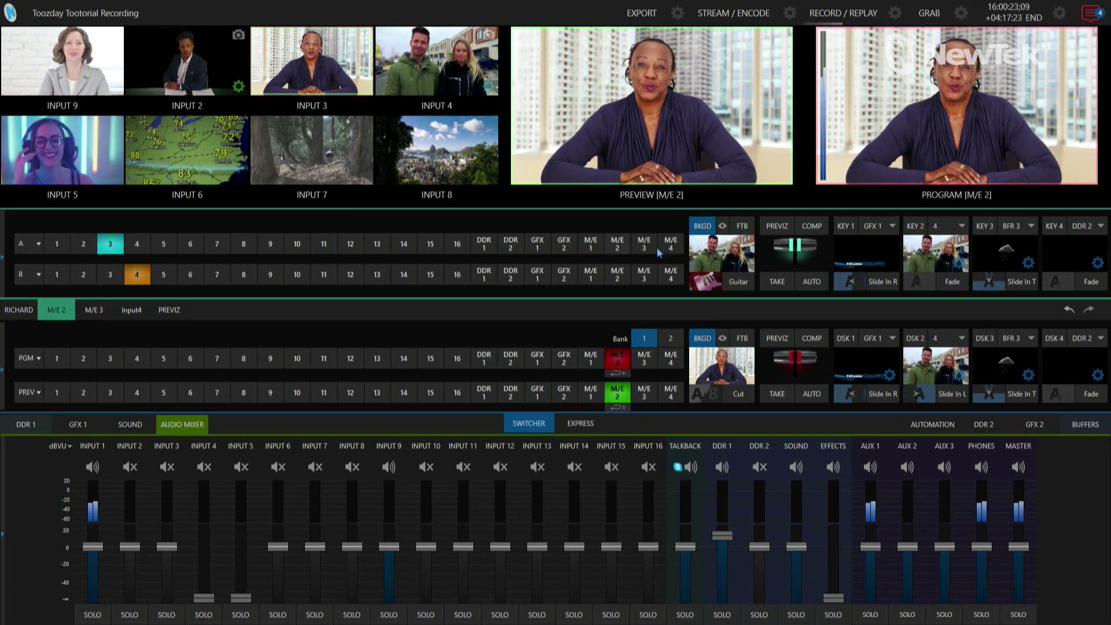
# Load the Plaza virtual set into M/E 2 with input 2 on row A and BFR 2 on row B
pyautogui.click(710, 283)
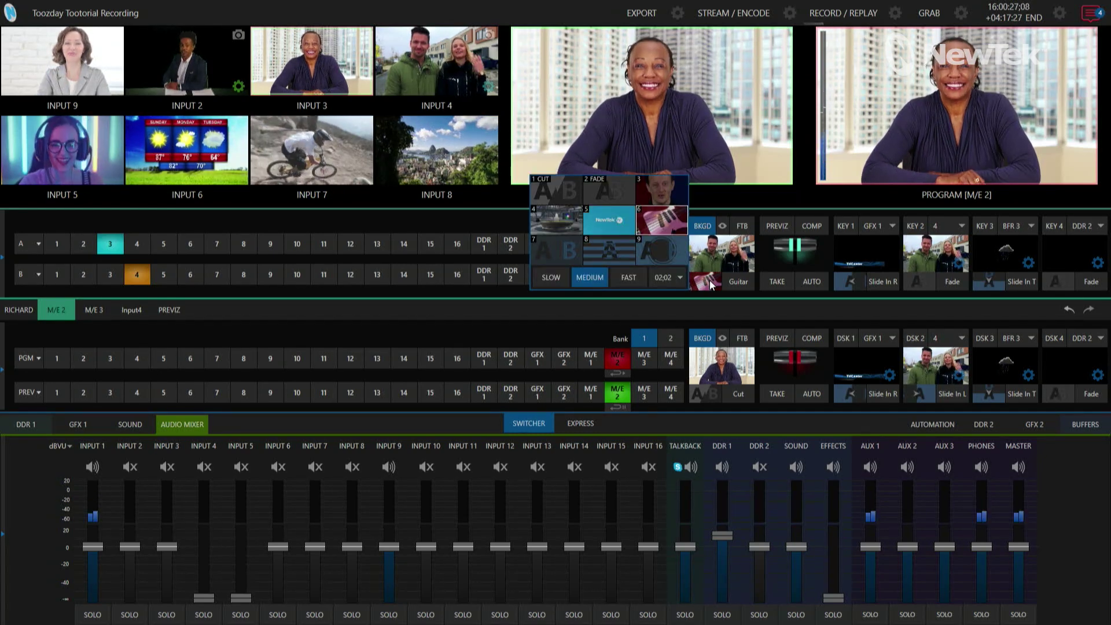
pyautogui.click(551, 219)
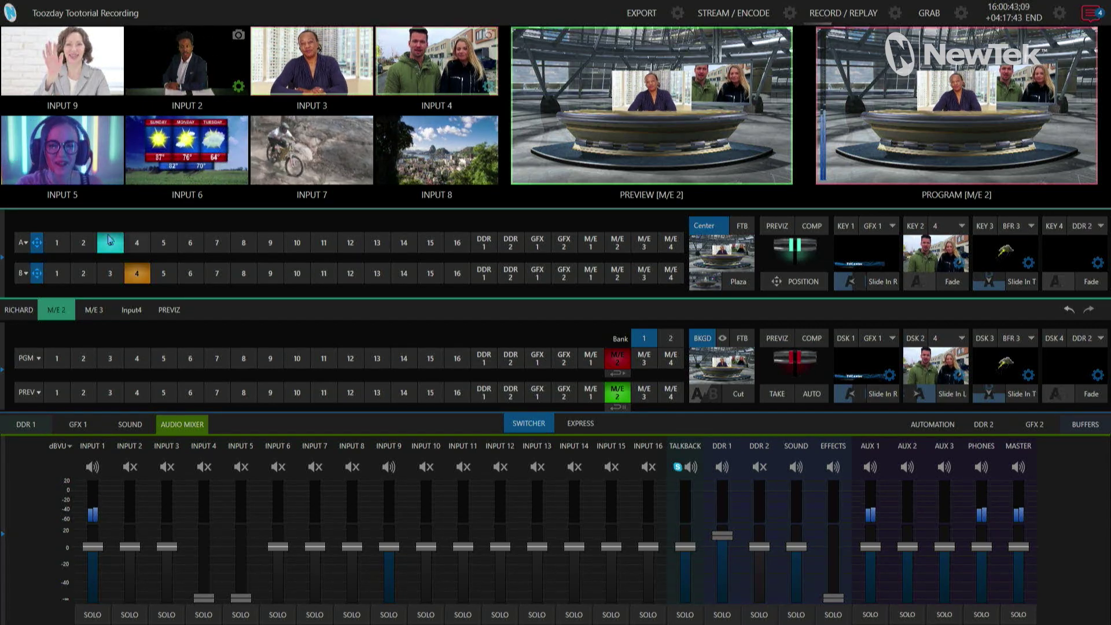
pyautogui.click(84, 244)
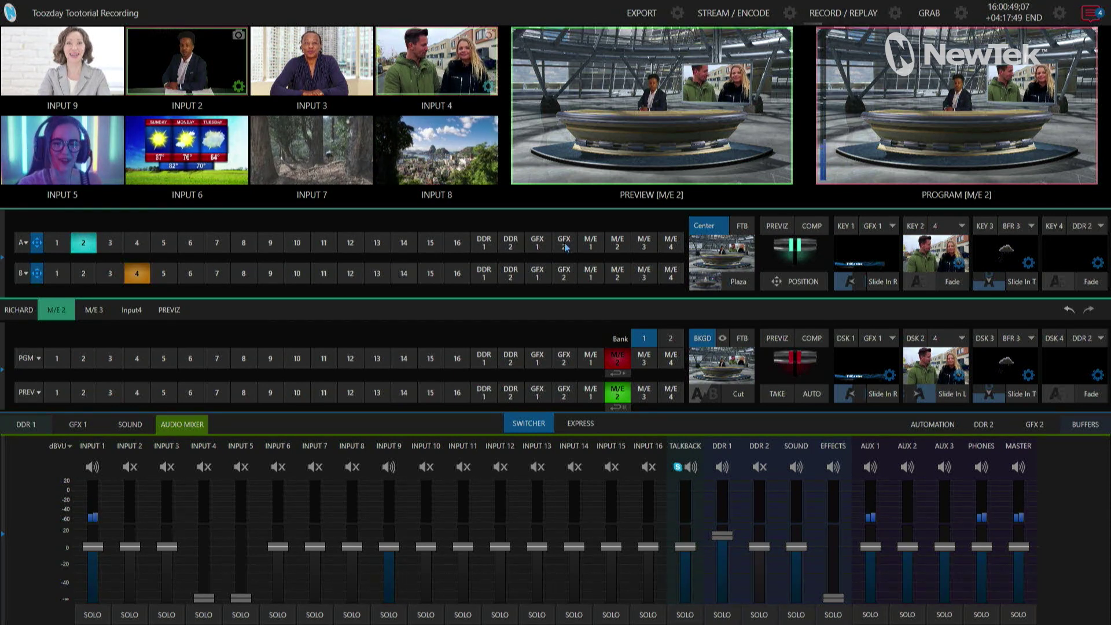
pyautogui.click(672, 339)
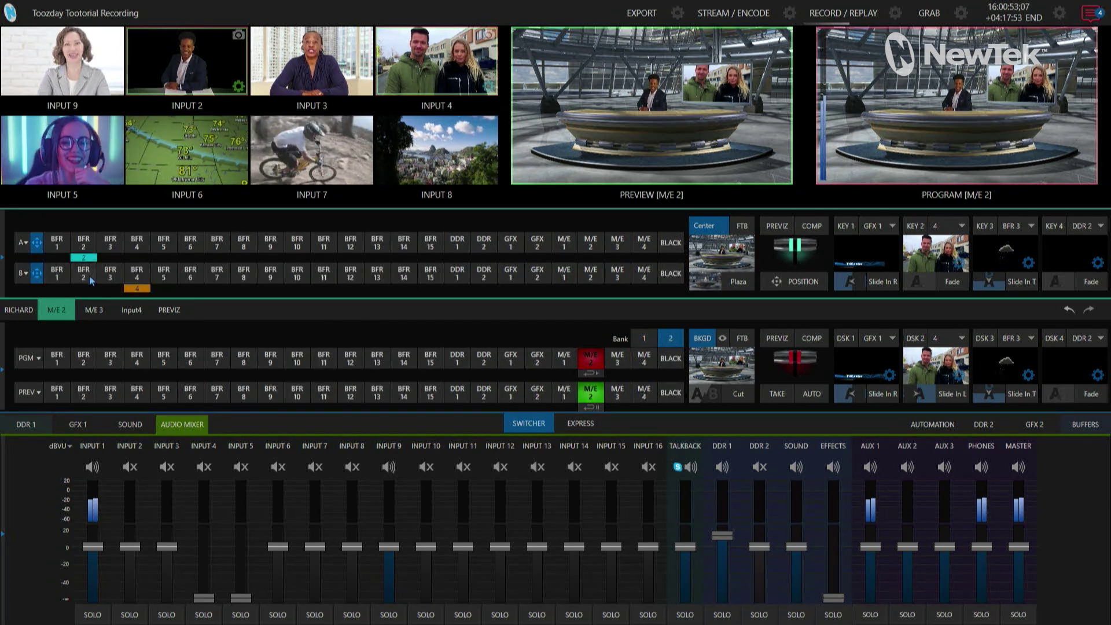
pyautogui.click(647, 339)
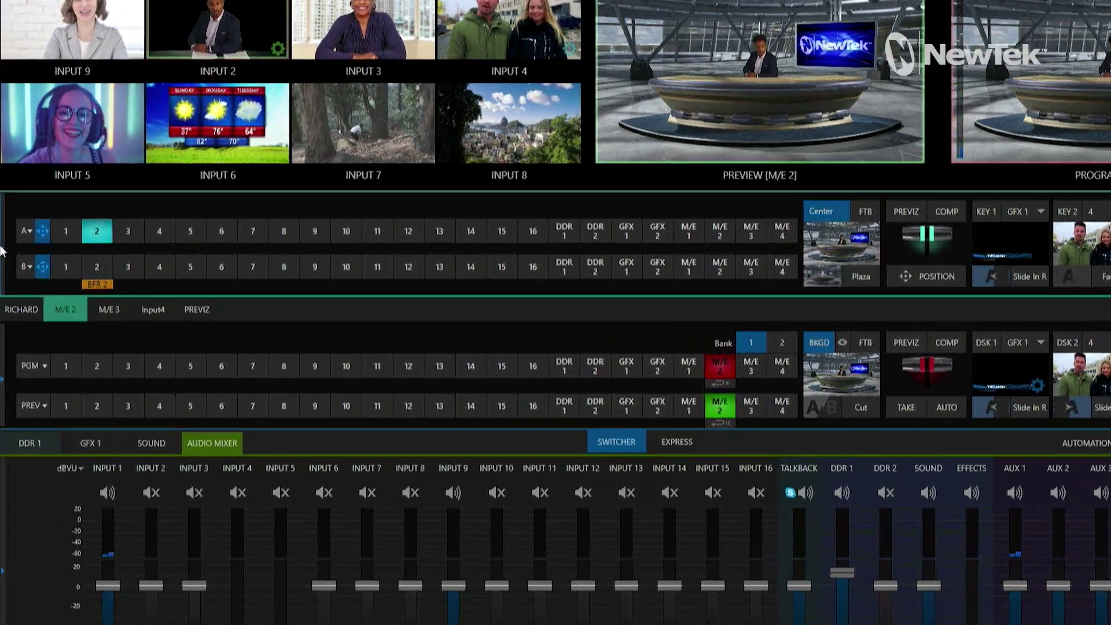
# Store the Plaza virtual set setup in M/E preset slot 2, and test recalling presets 1 and 2
pyautogui.click(2, 258)
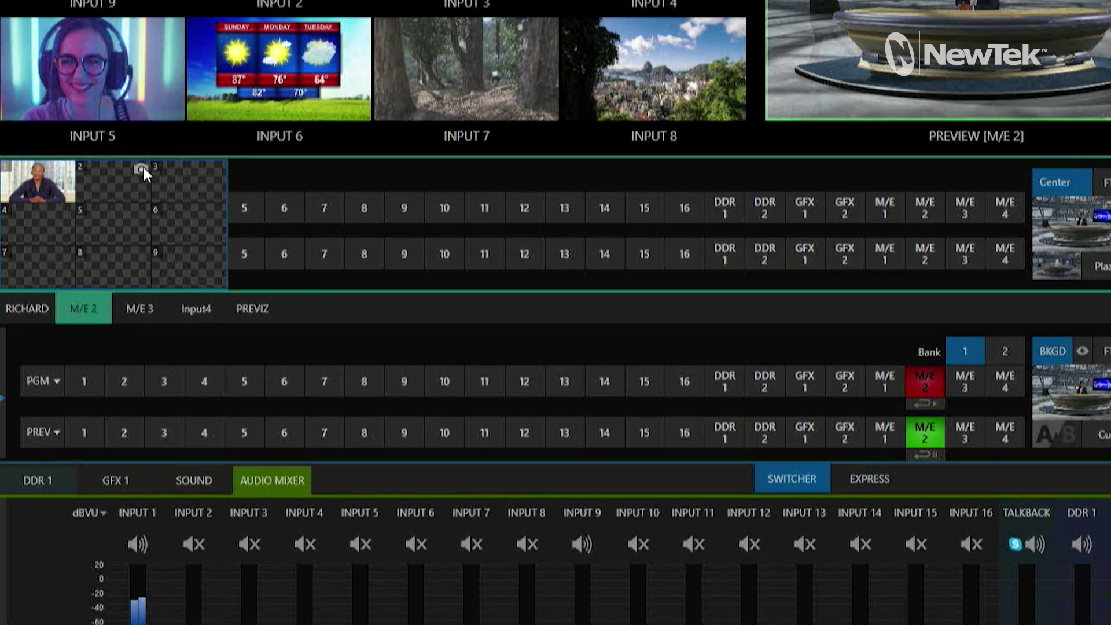
pyautogui.click(142, 167)
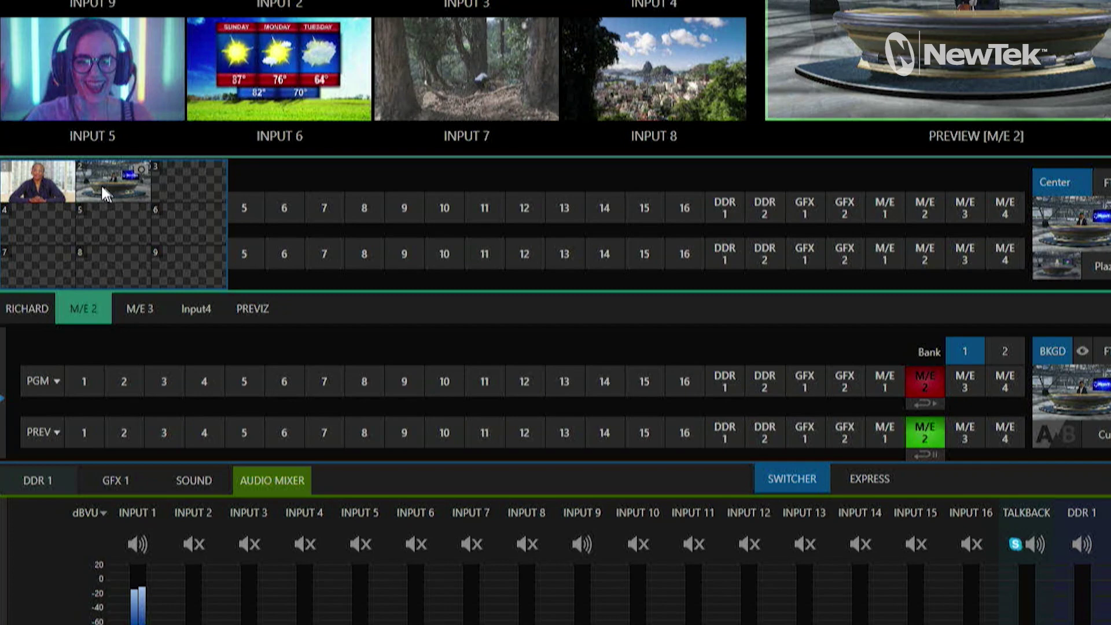
pyautogui.click(41, 188)
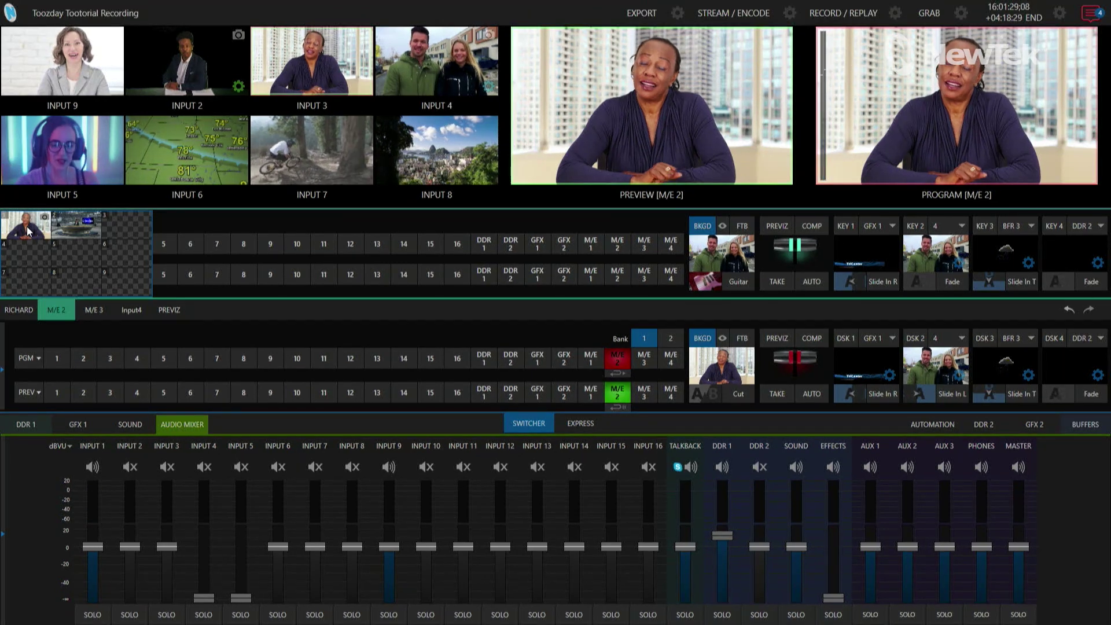
pyautogui.click(75, 227)
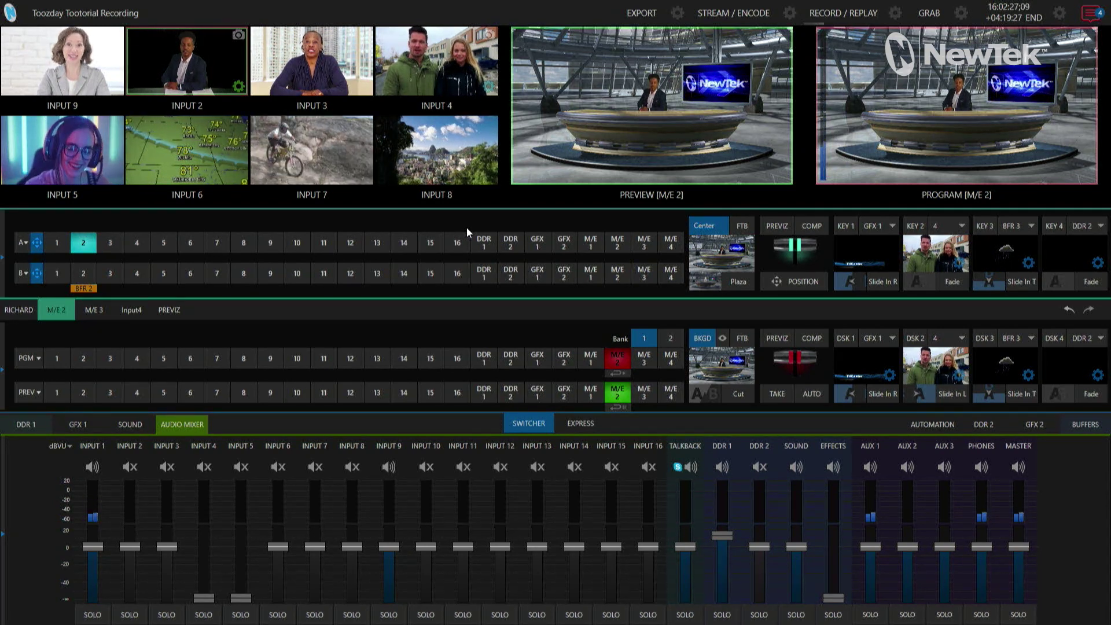
# Clear the old COMP preset in slot 1 of M/E 2 and store the wide desk shot there instead
pyautogui.click(810, 228)
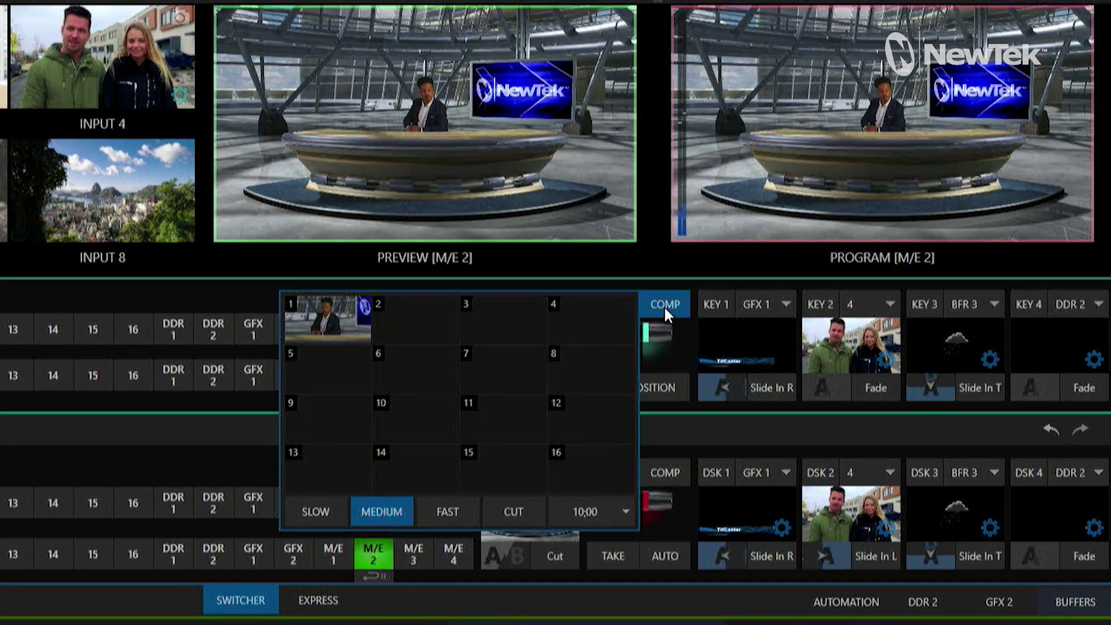
pyautogui.rightClick(312, 322)
pyautogui.click(357, 402)
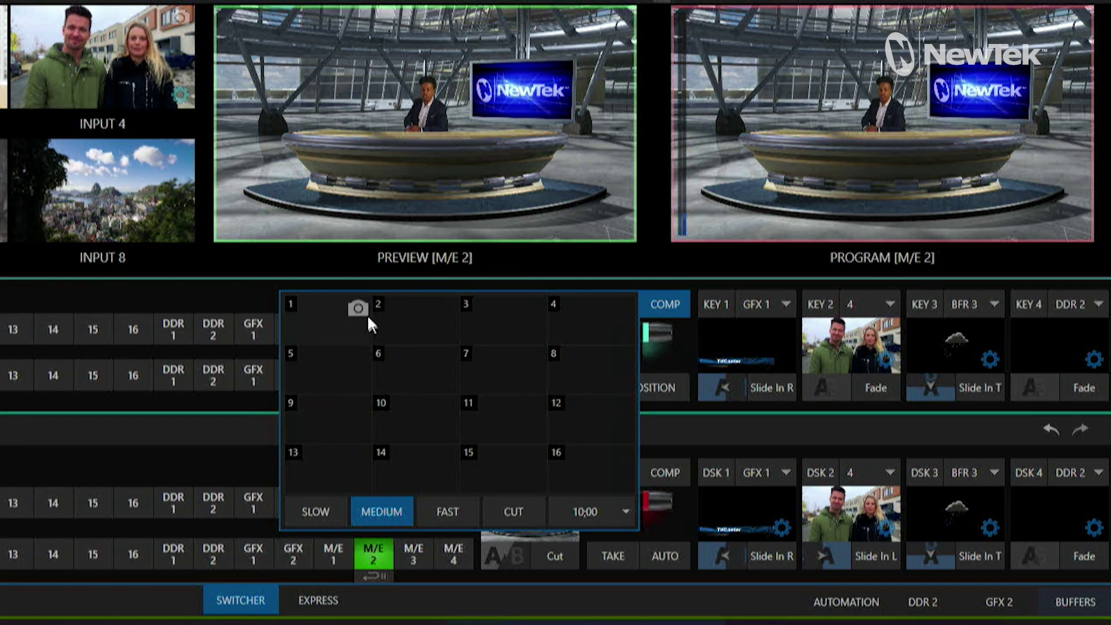
pyautogui.click(358, 310)
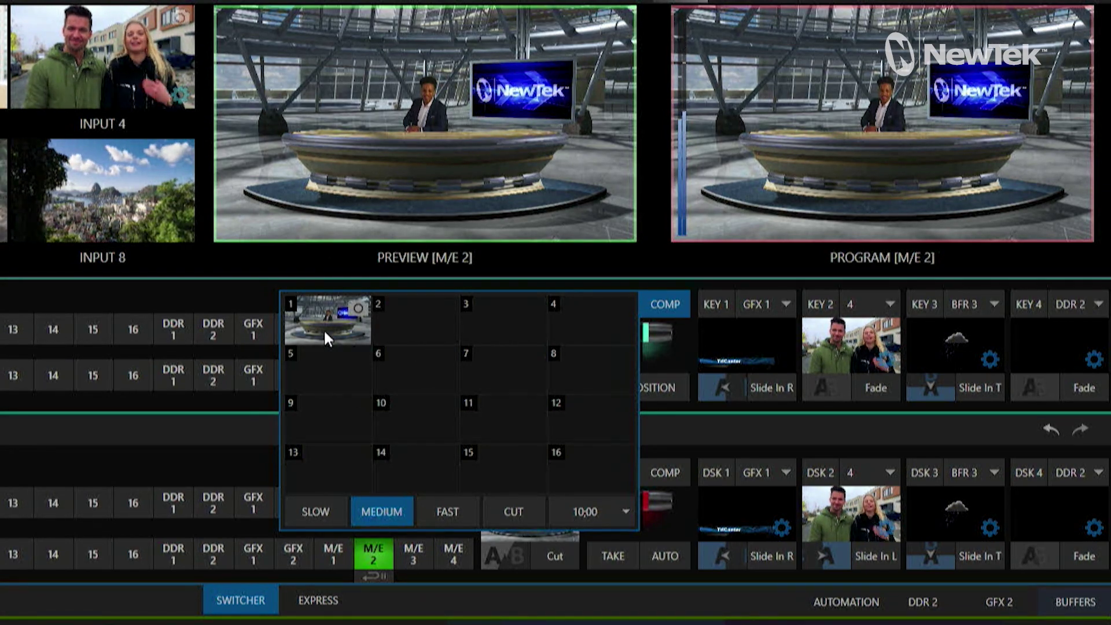
pyautogui.rightClick(319, 326)
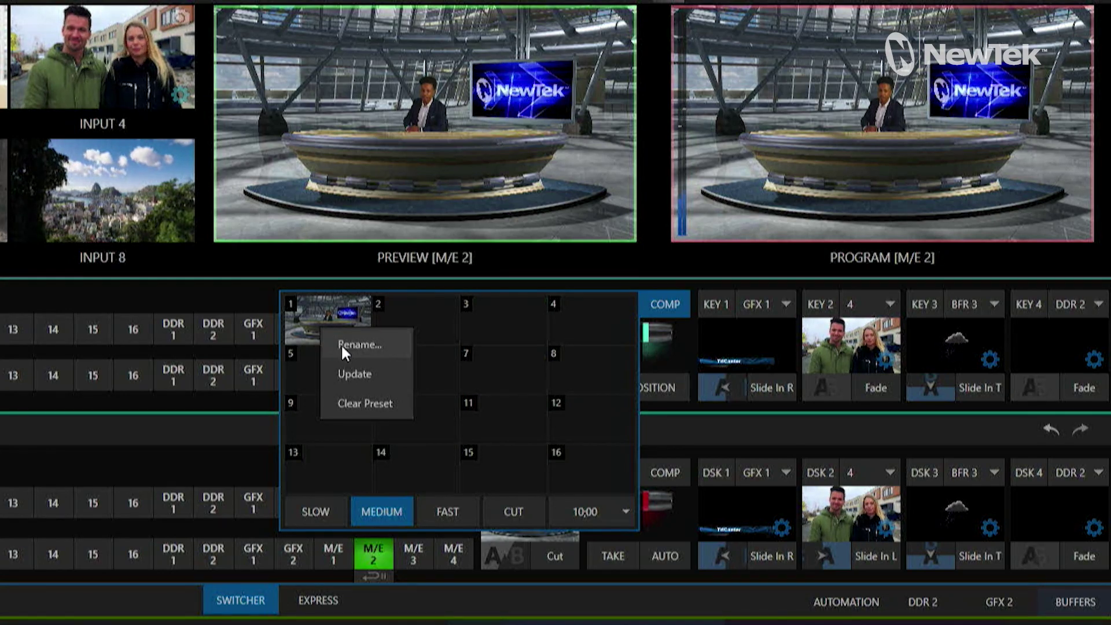
pyautogui.click(222, 293)
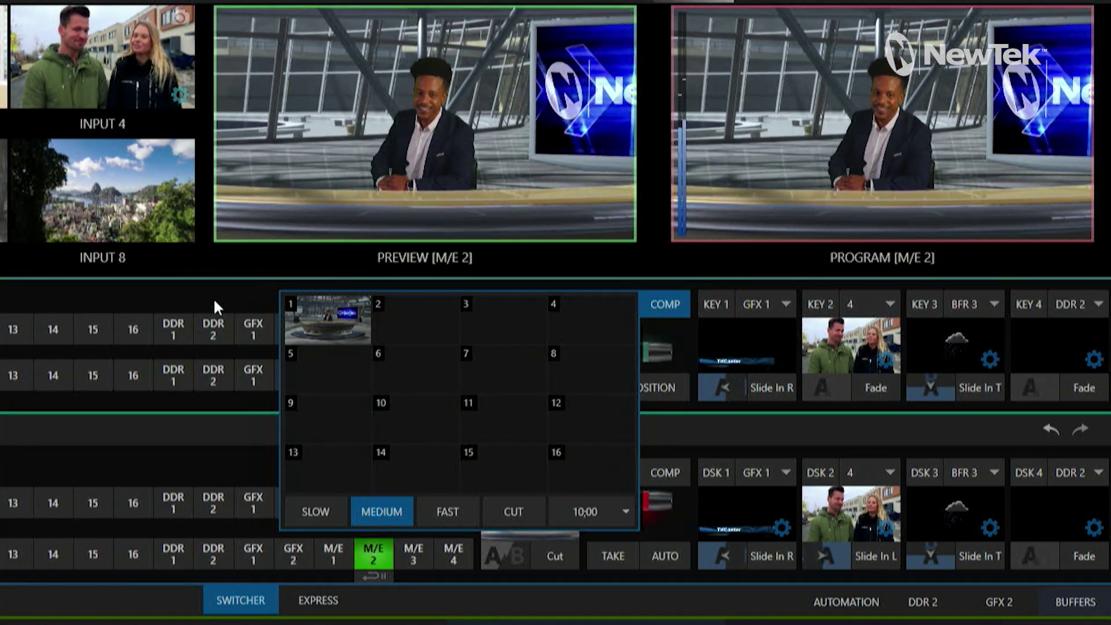
# Store the close-up desk shot in COMP slot 2 and the version with the Key 3 cloud overlay in slot 9
pyautogui.moveTo(447, 308)
pyautogui.click(443, 306)
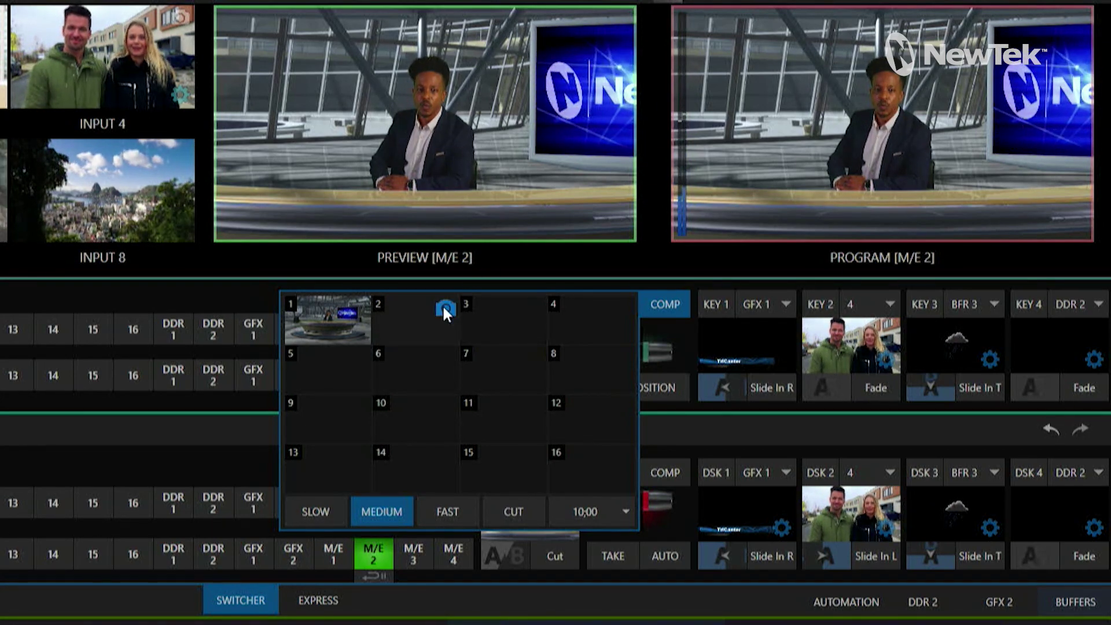
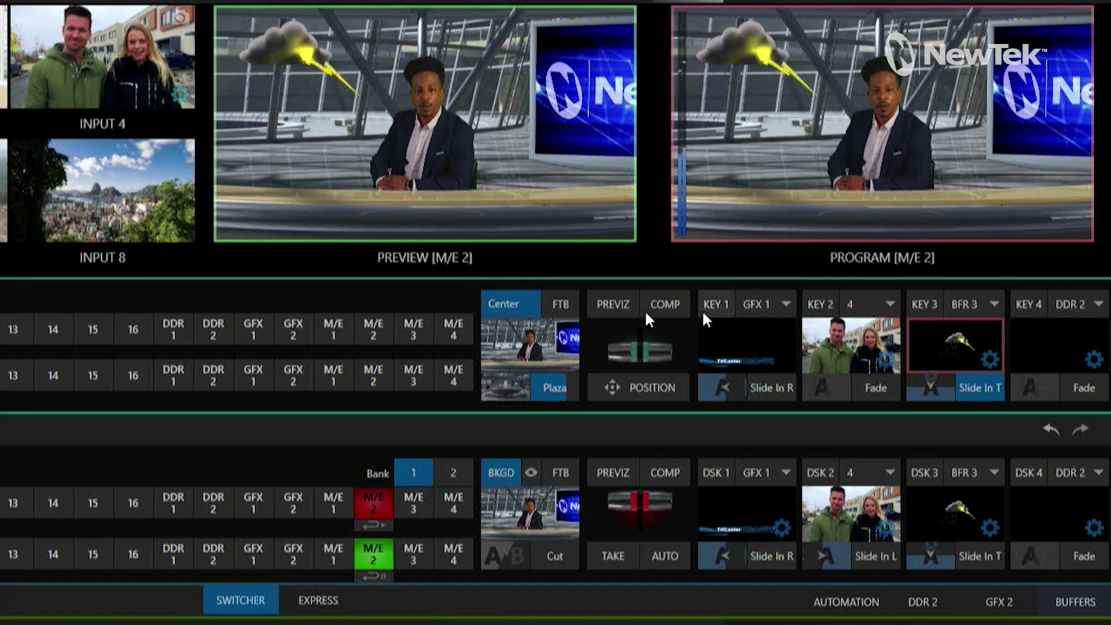
pyautogui.click(665, 302)
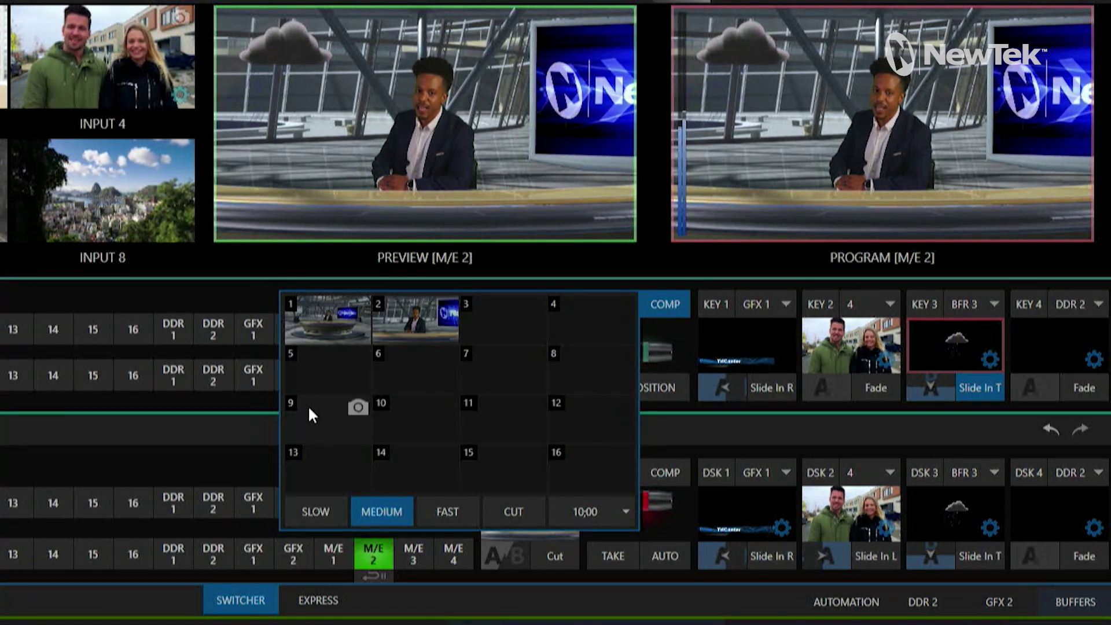
pyautogui.click(358, 409)
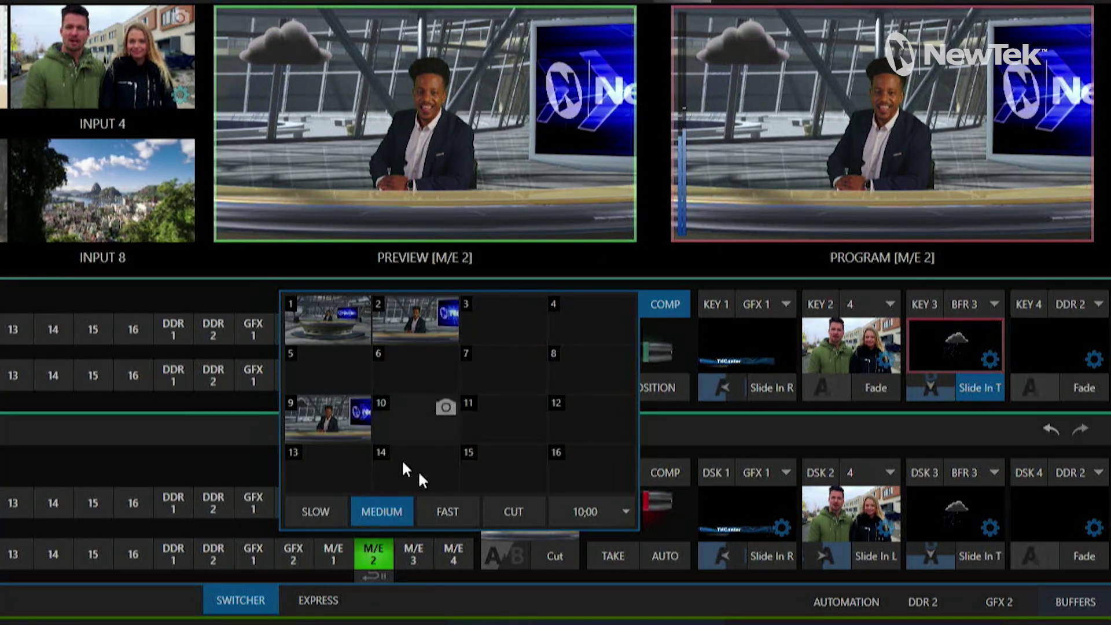
pyautogui.click(728, 280)
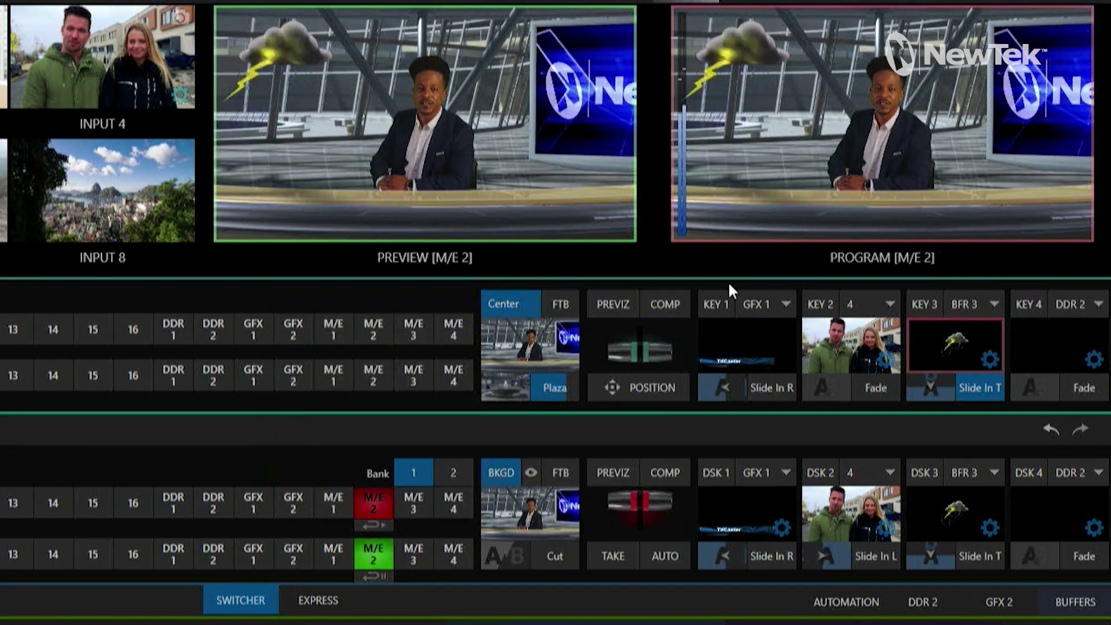
# Position the Key 3 cloud over the presenter at about X -4.1, Y 18.6, zoomed to 164.5% with a 360° Z rotation
pyautogui.click(988, 356)
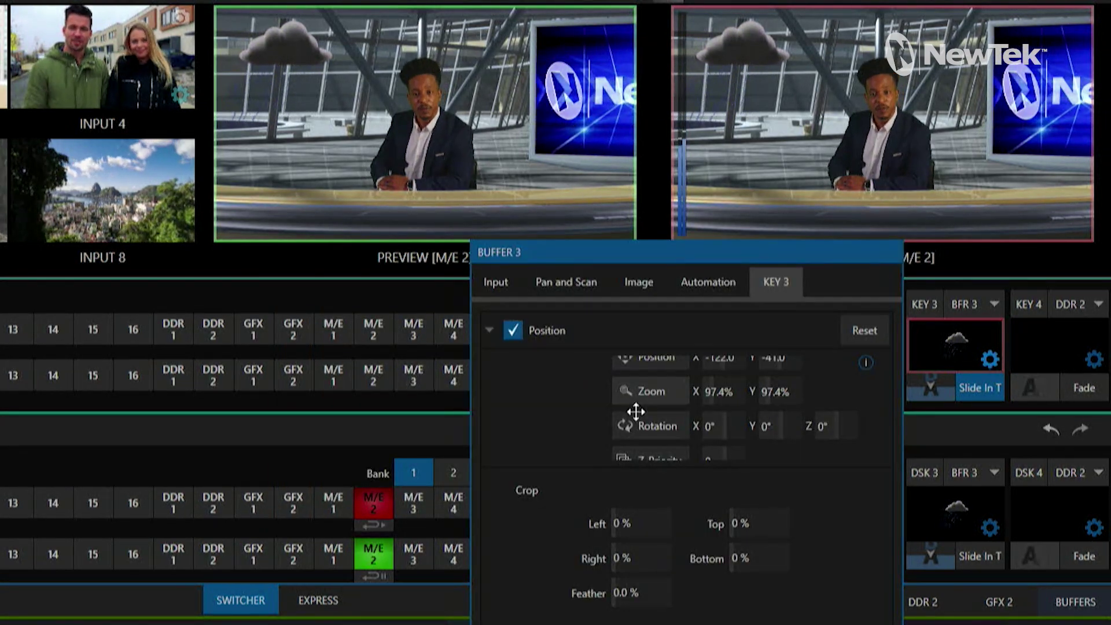
pyautogui.moveTo(657, 360); pyautogui.dragTo(885, 448)
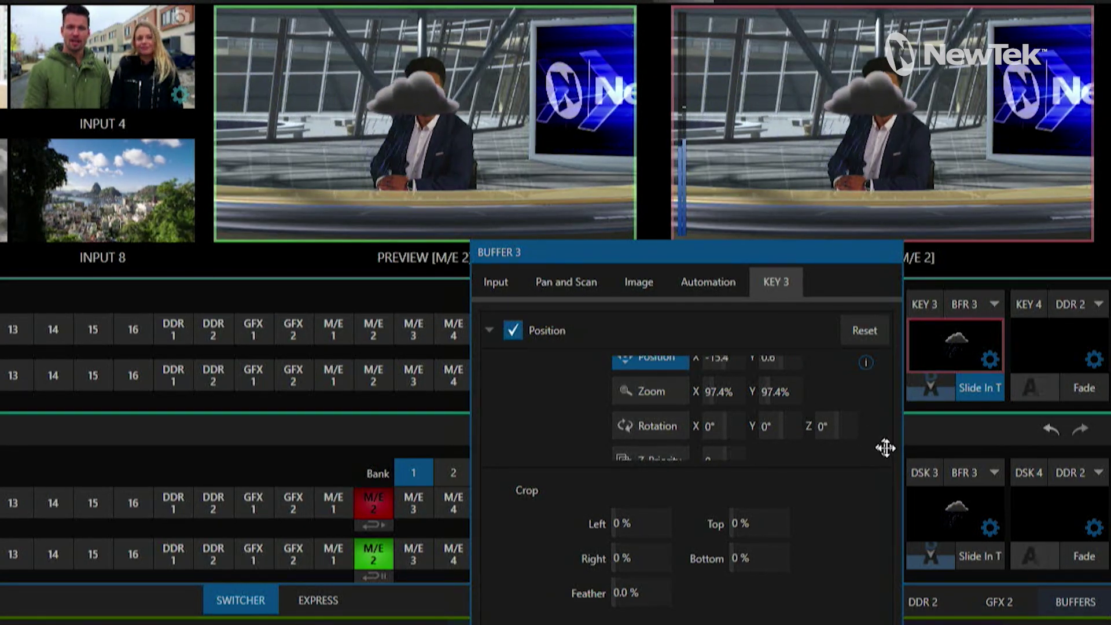
pyautogui.moveTo(644, 394); pyautogui.dragTo(677, 393)
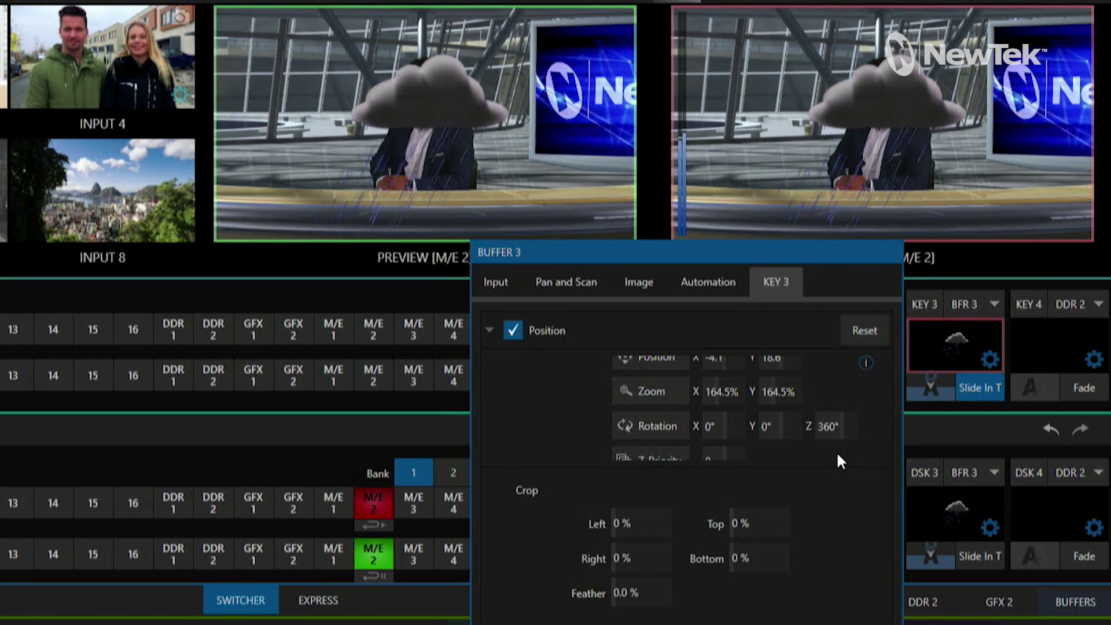
pyautogui.click(598, 231)
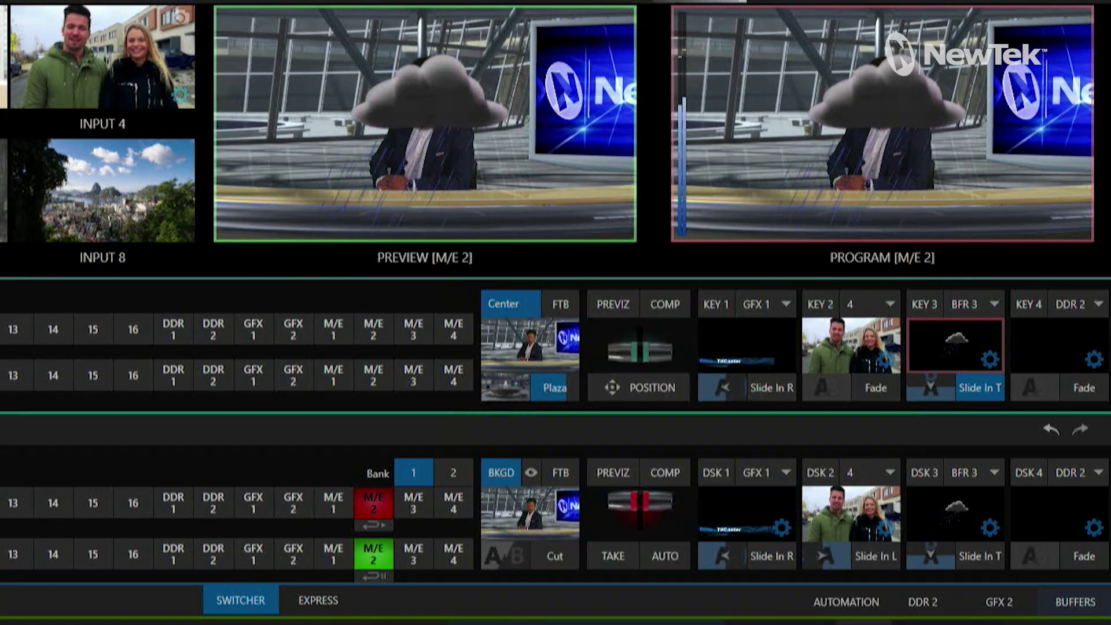
# Store the enlarged, rotated cloud composition in COMP slot 10 and recall the composition from slot 9
pyautogui.click(662, 306)
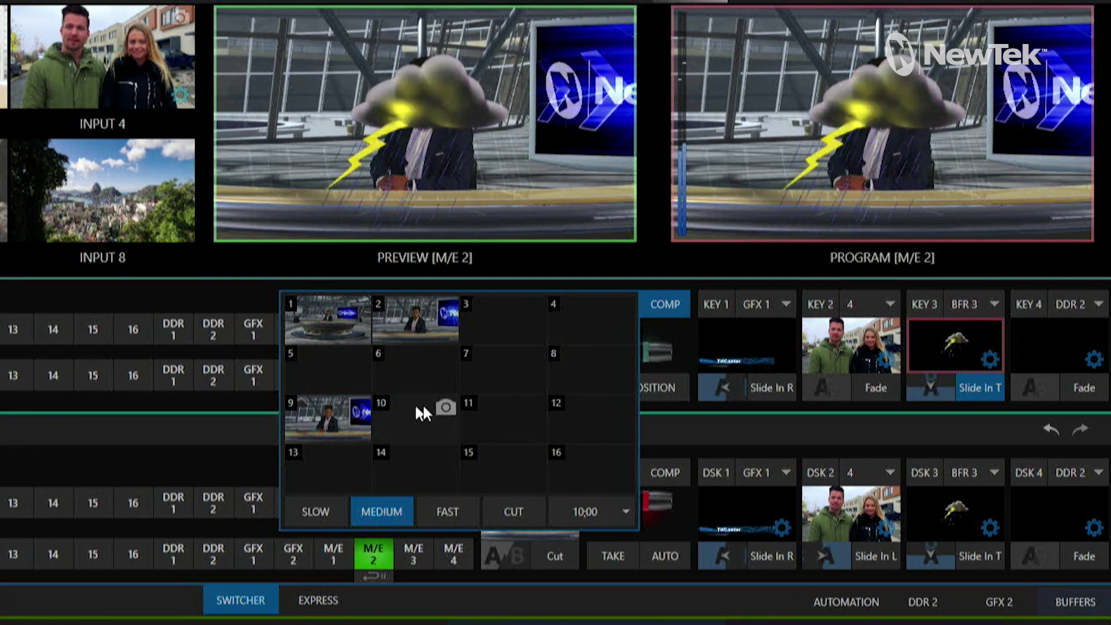
pyautogui.click(446, 407)
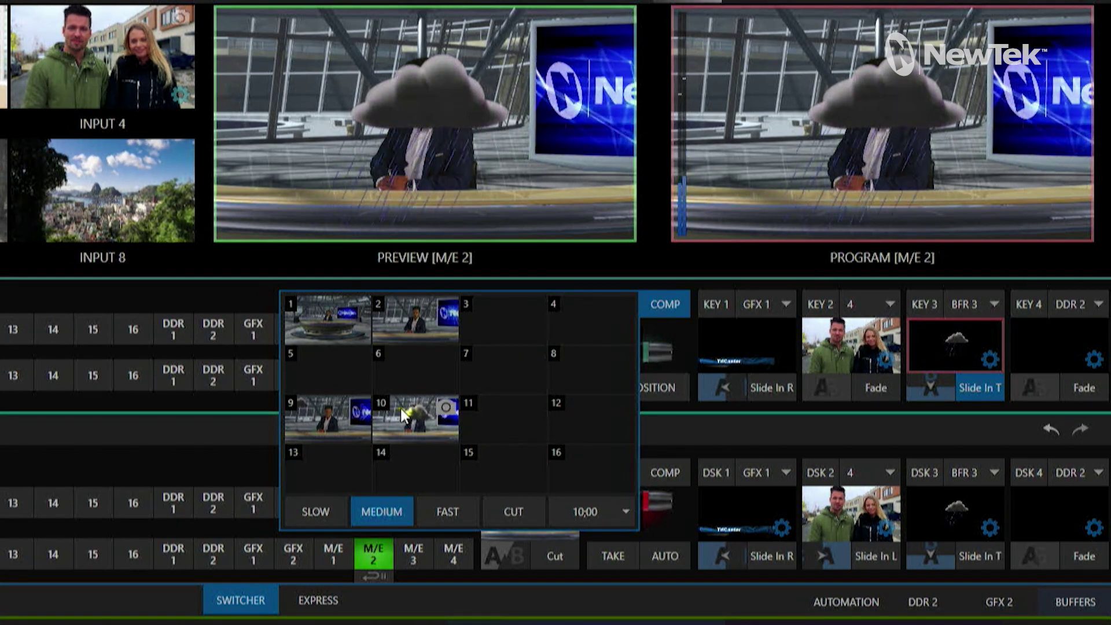
pyautogui.click(326, 421)
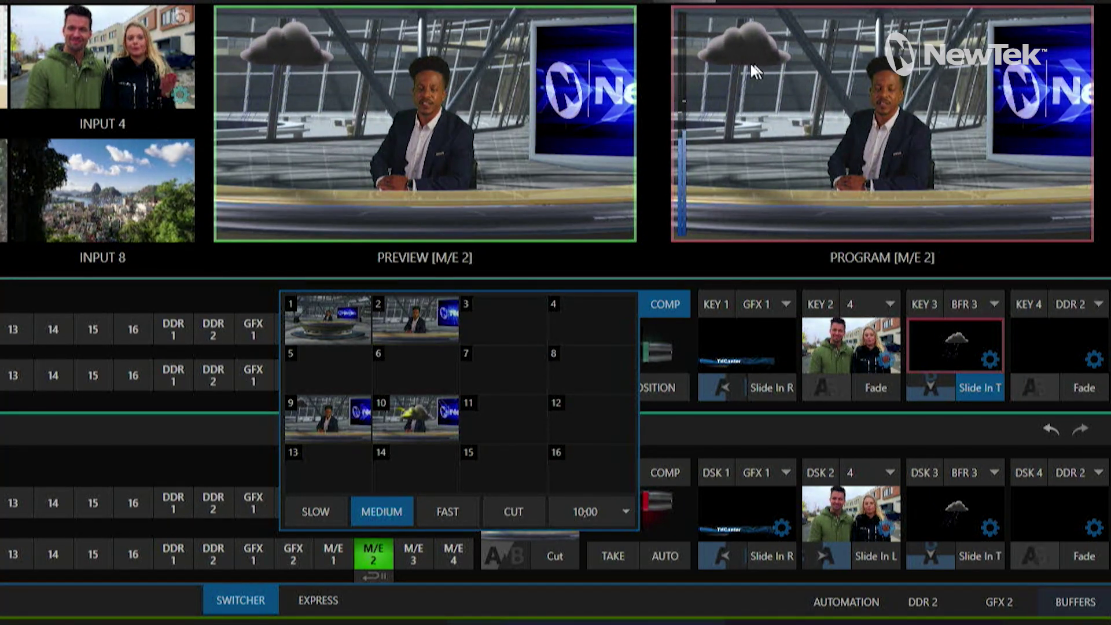
# Set the M/E 2 COMP transition speed to Fast and recall the enlarged cloud composition from slot 10
pyautogui.click(456, 514)
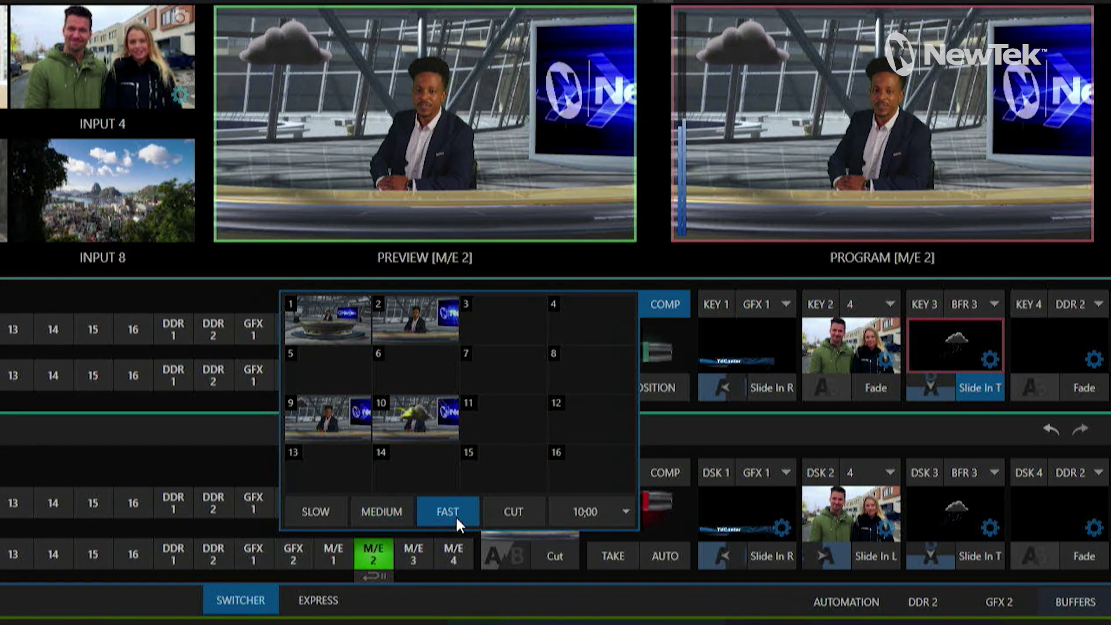
pyautogui.click(405, 419)
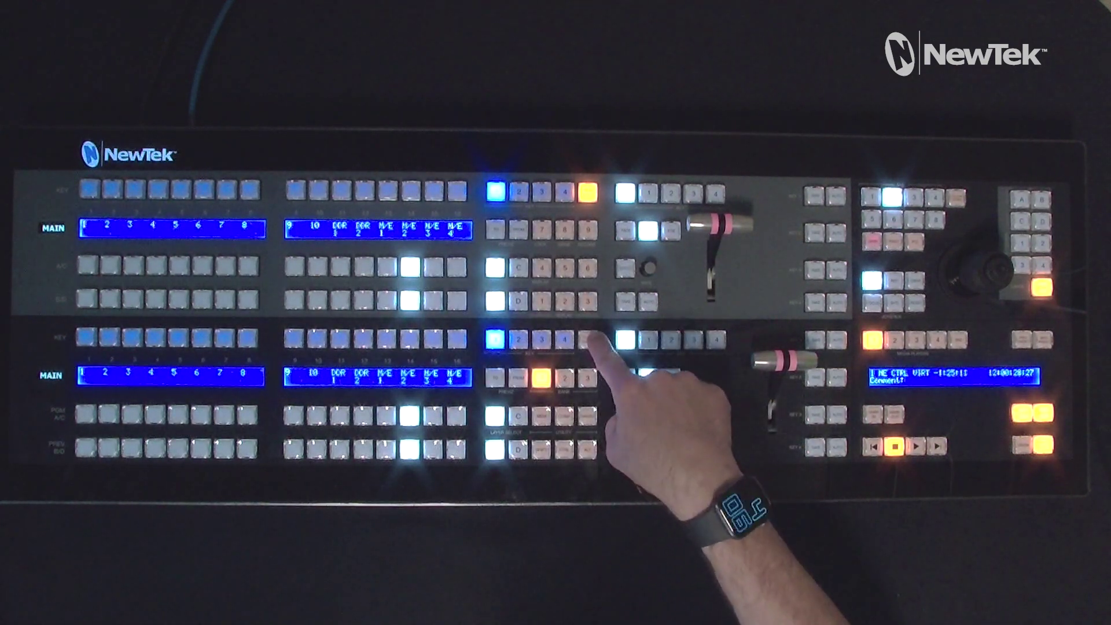
pyautogui.click(587, 339)
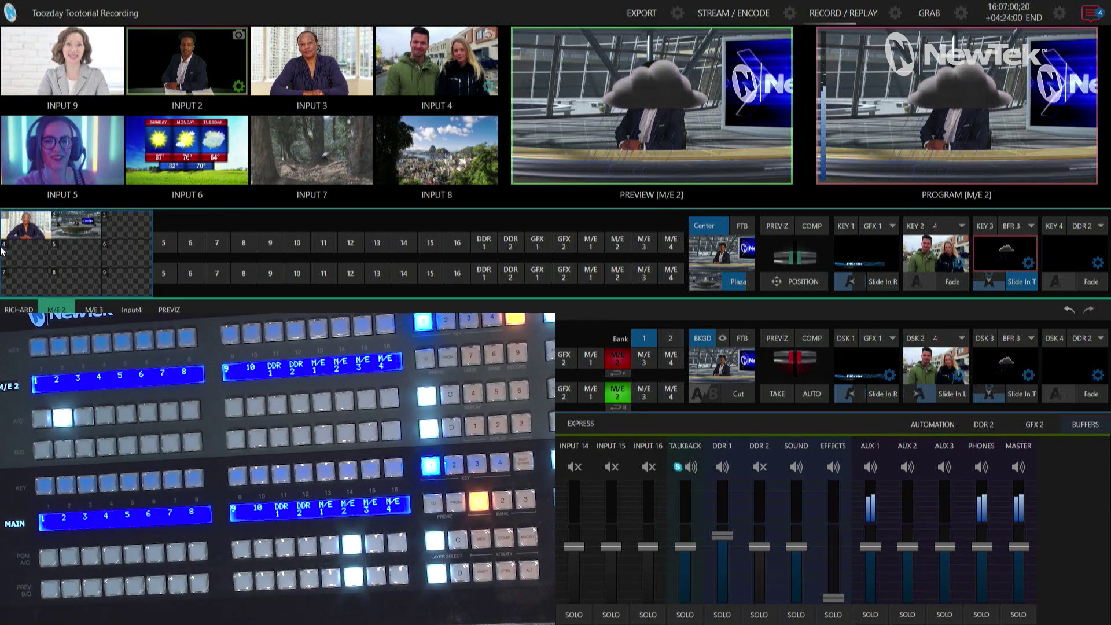
# Take the Key 3 cloud overlay out of M/E 2 and recall the wide desk shot from COMP slot 1
pyautogui.click(1013, 279)
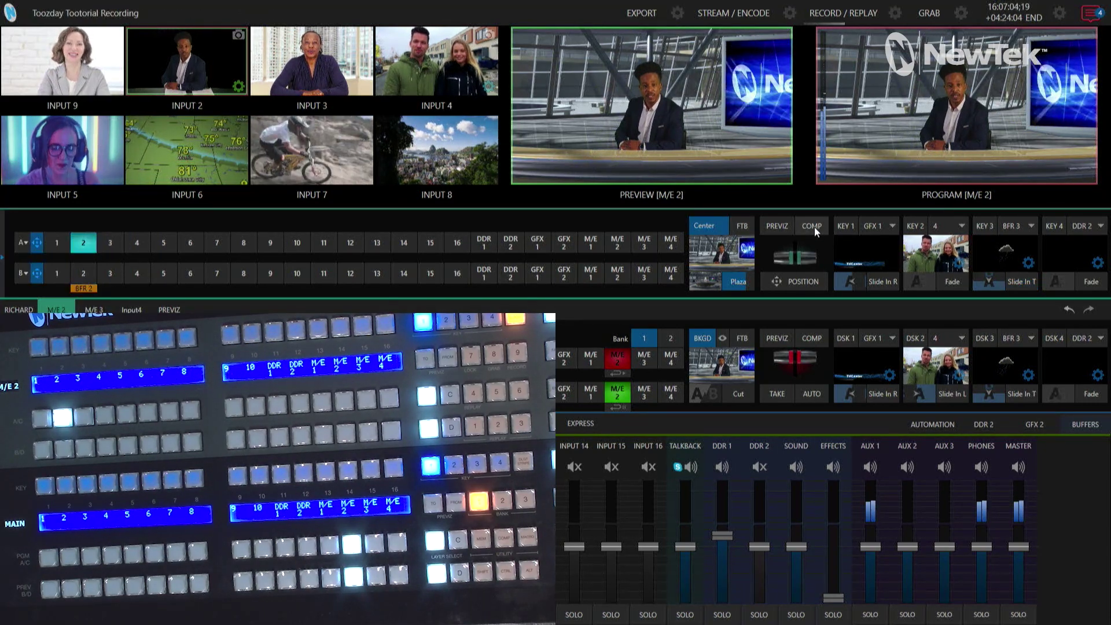
pyautogui.moveTo(743, 240)
pyautogui.click(590, 237)
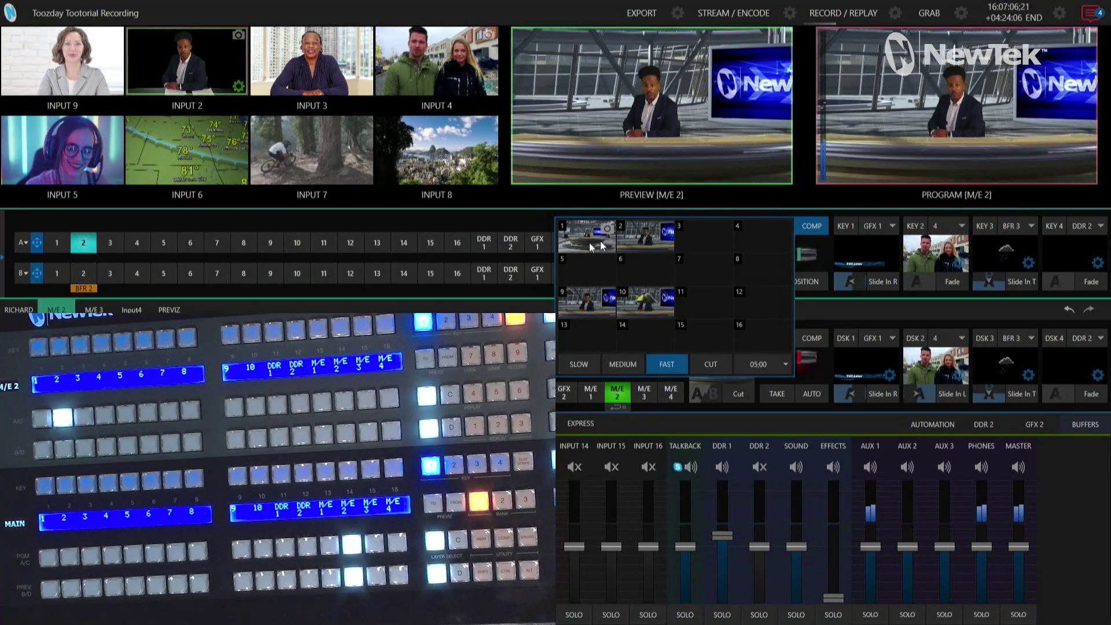
# Recall the virtual set M/E preset from slot 2 and clear the close-up composition stored in COMP slot 1
pyautogui.moveTo(2, 265)
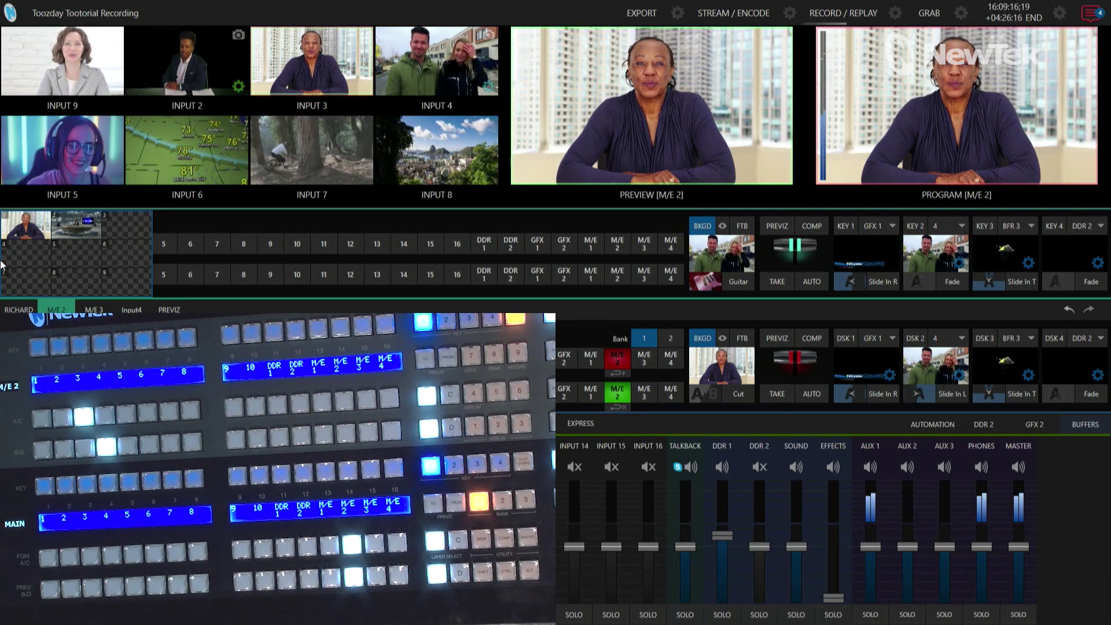
pyautogui.click(78, 233)
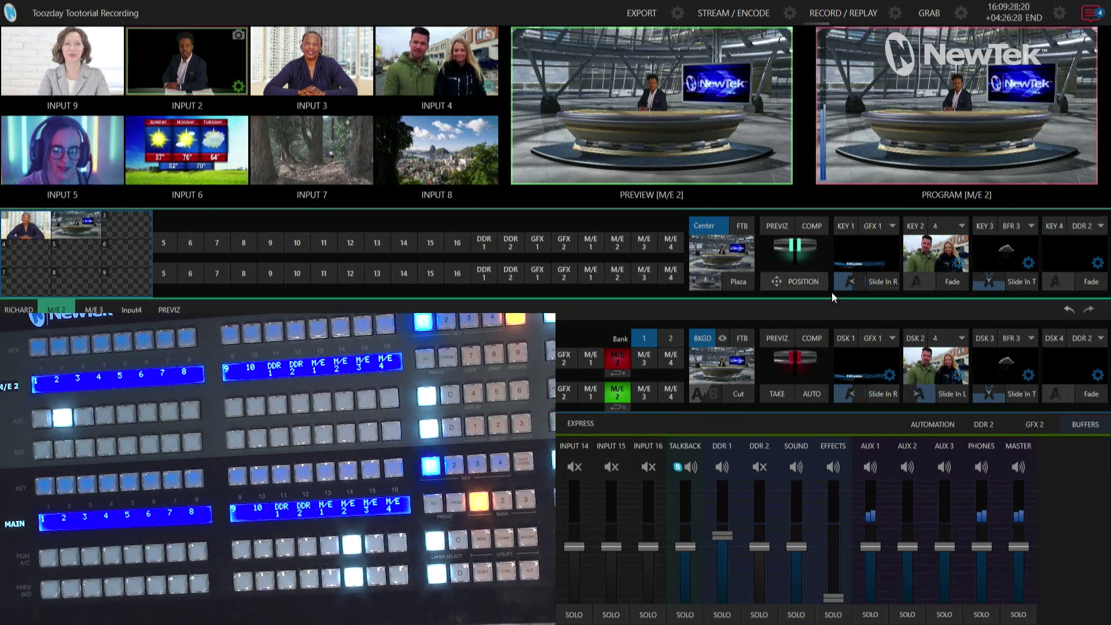
pyautogui.click(820, 226)
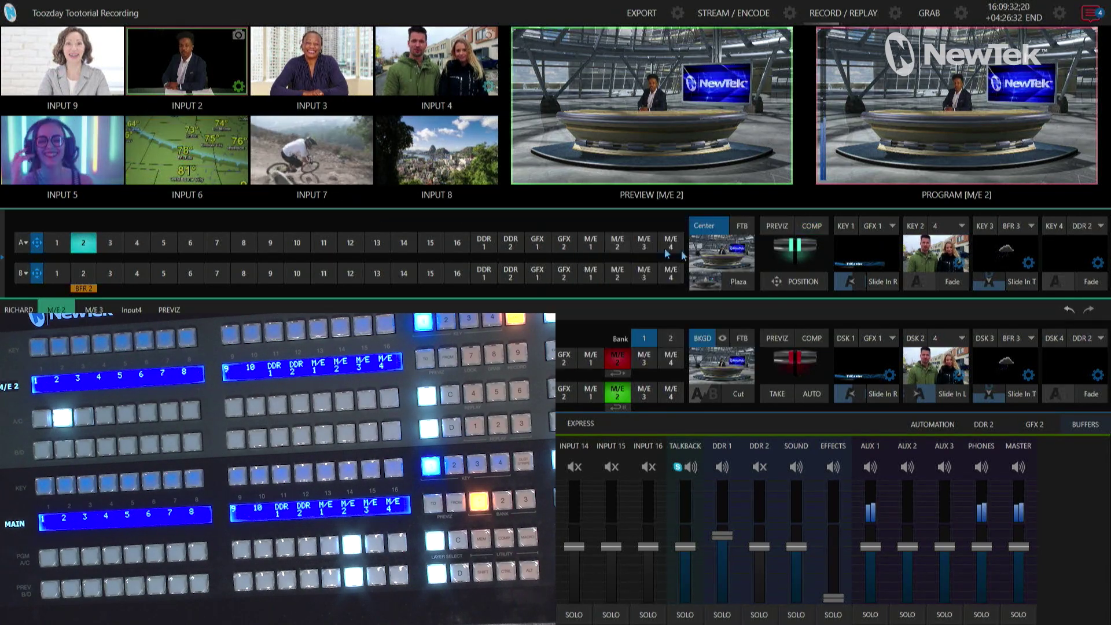
pyautogui.click(817, 226)
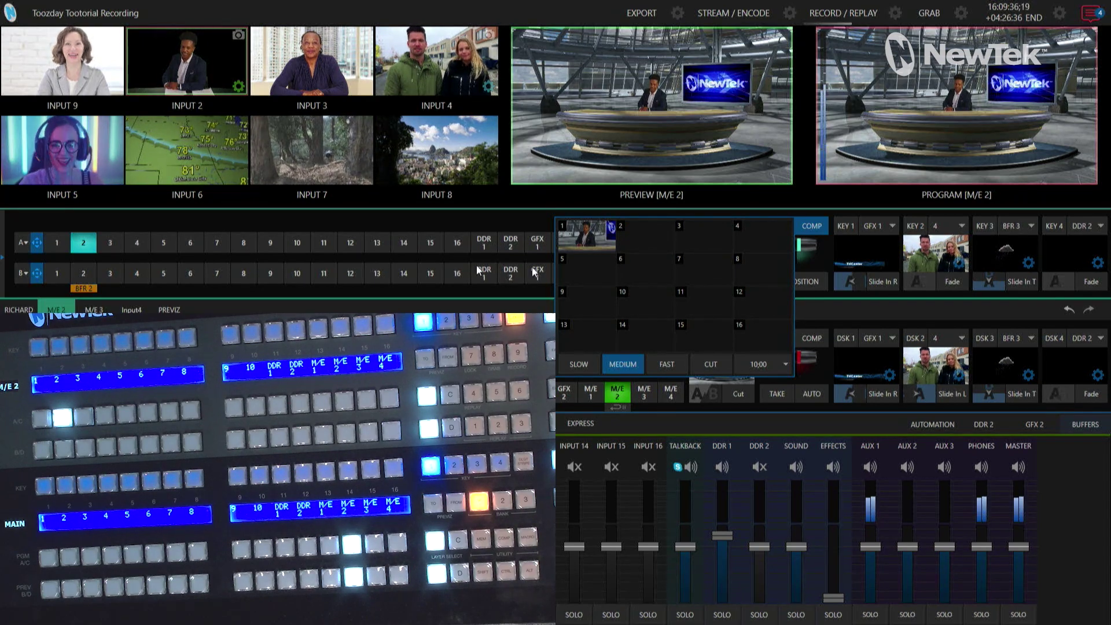
pyautogui.rightClick(592, 239)
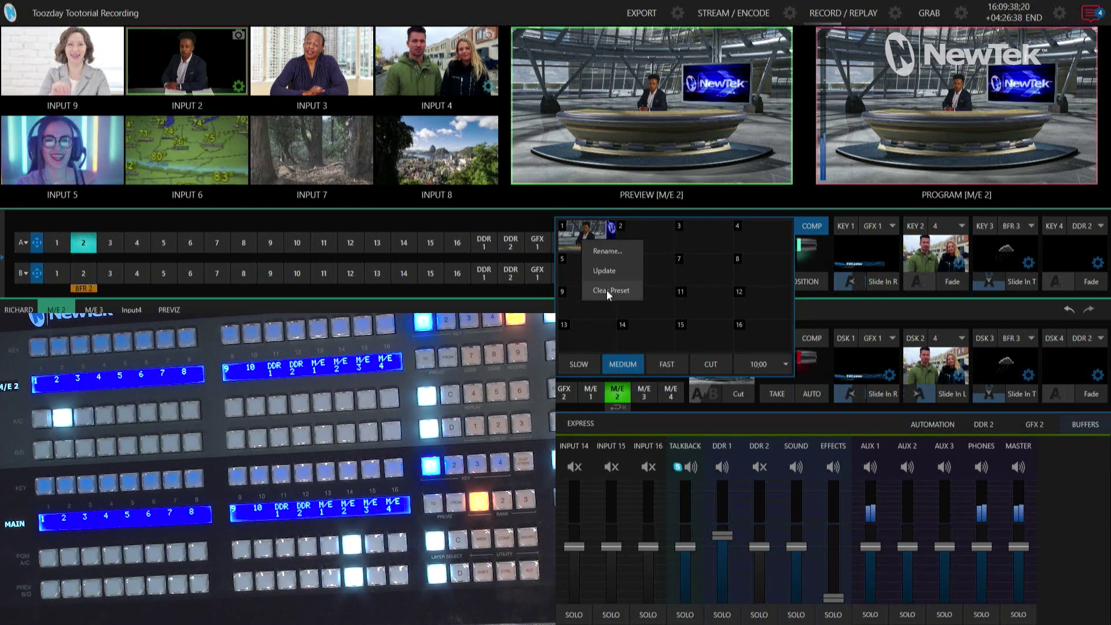
pyautogui.click(606, 290)
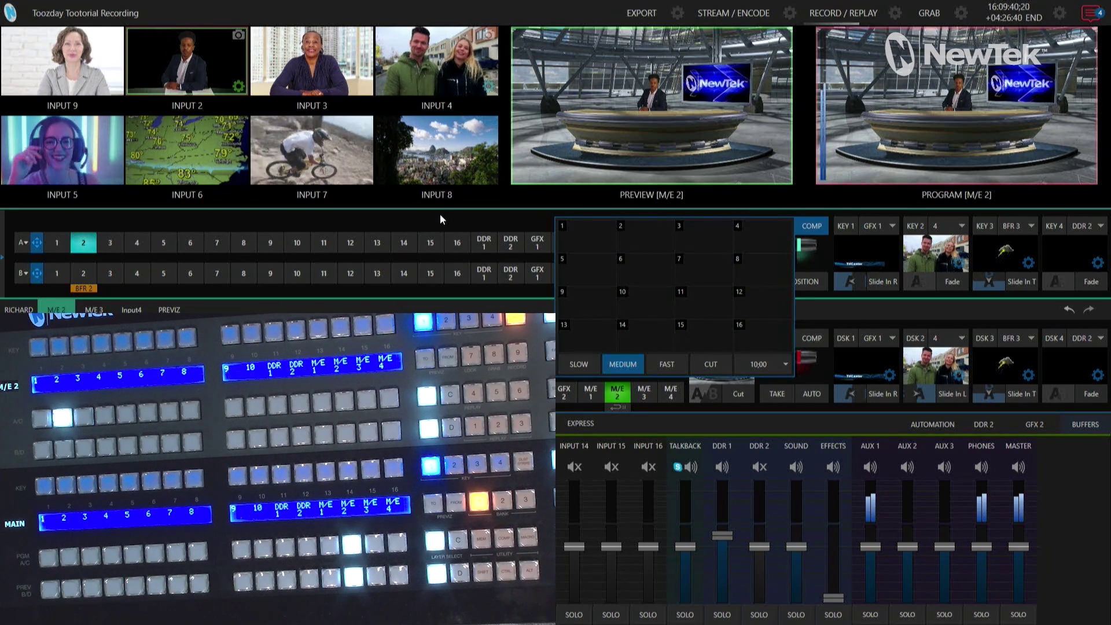